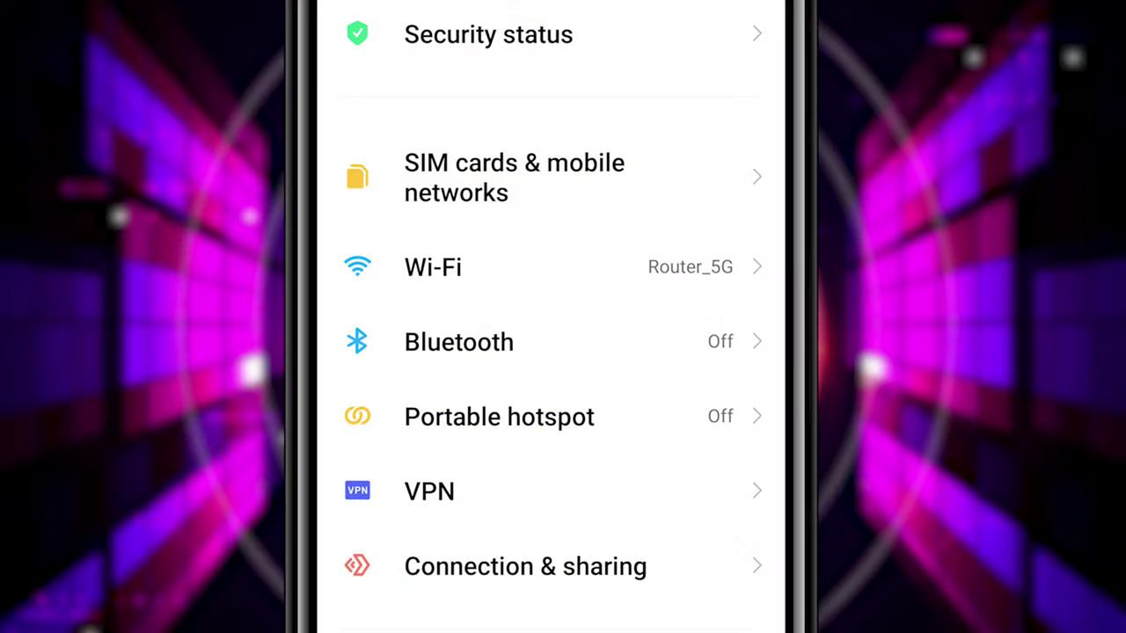
Go to Connection & sharing and open the Portable hotspot settings page.
click(656, 570)
drag(656, 570, 668, 505)
click(668, 500)
drag(778, 515, 595, 515)
click(686, 348)
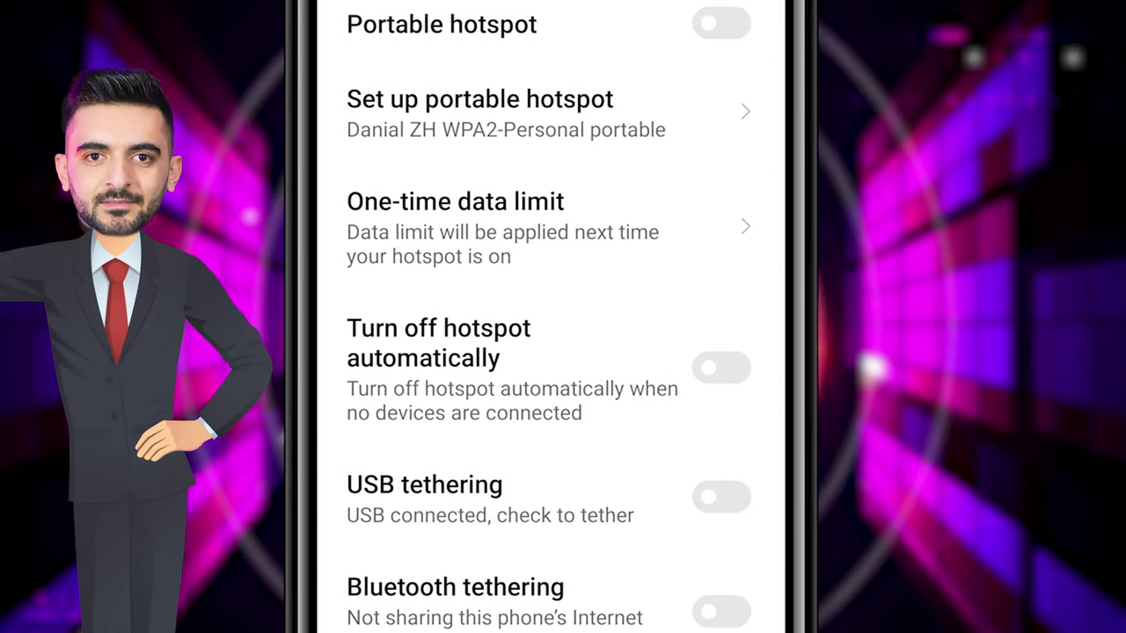
Switch on USB tethering, also finding it through a Settings search for 'USB'.
click(670, 617)
drag(670, 617, 696, 420)
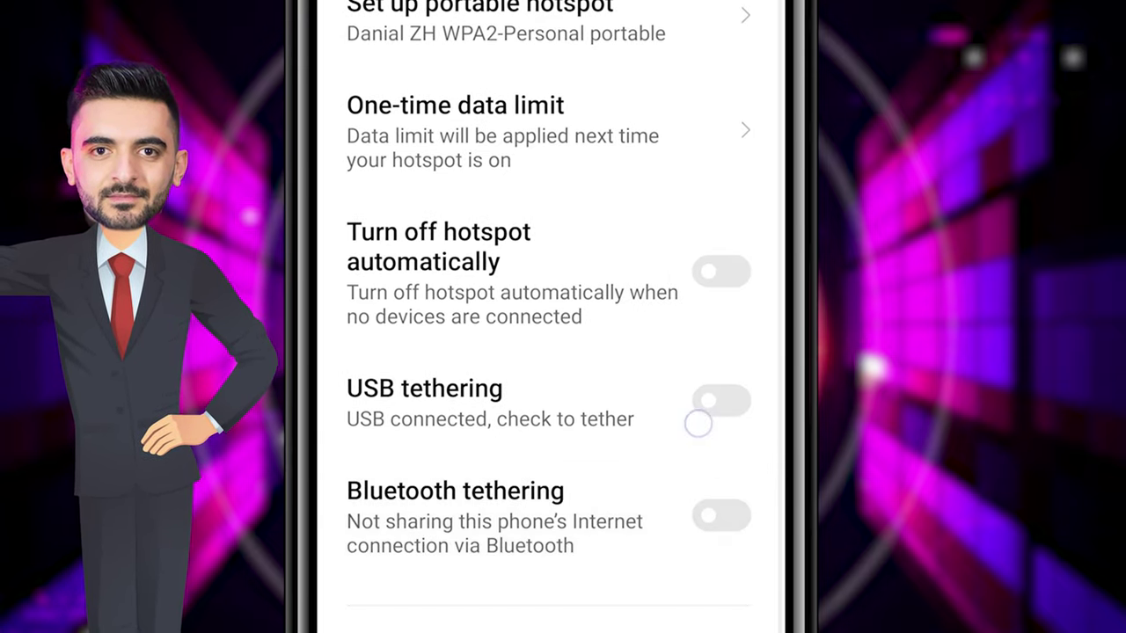
click(595, 454)
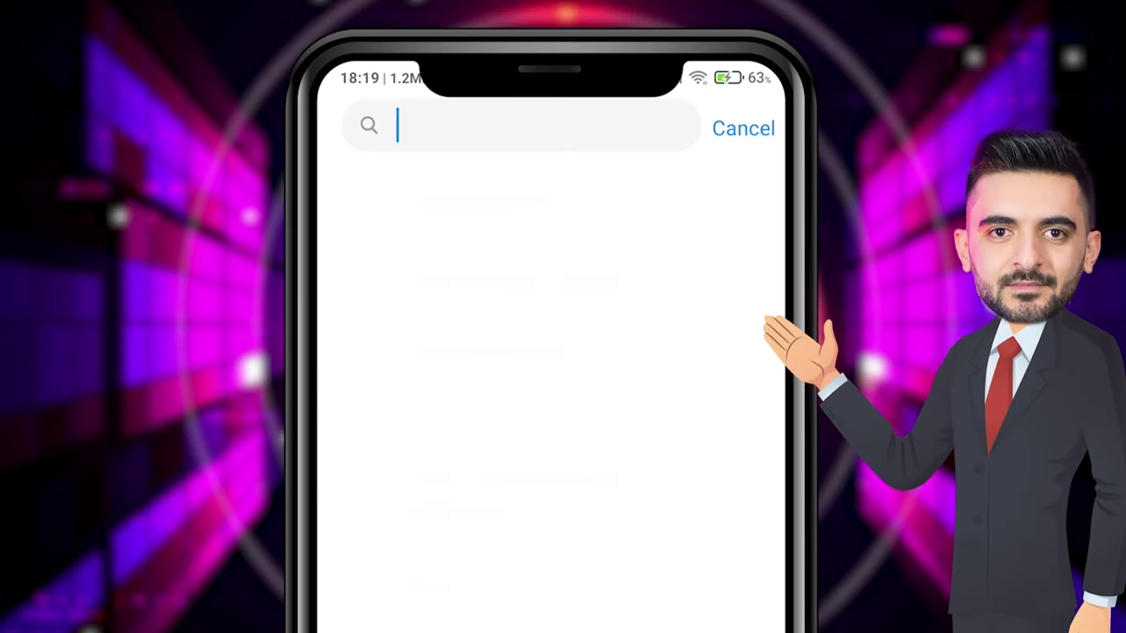
text(USB)
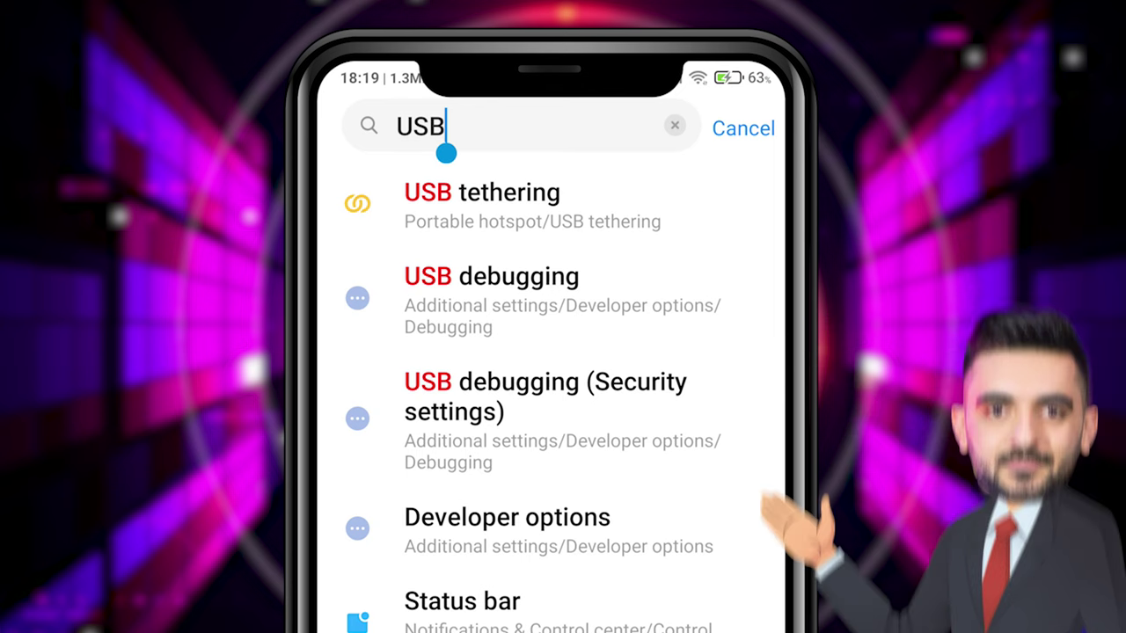
click(482, 202)
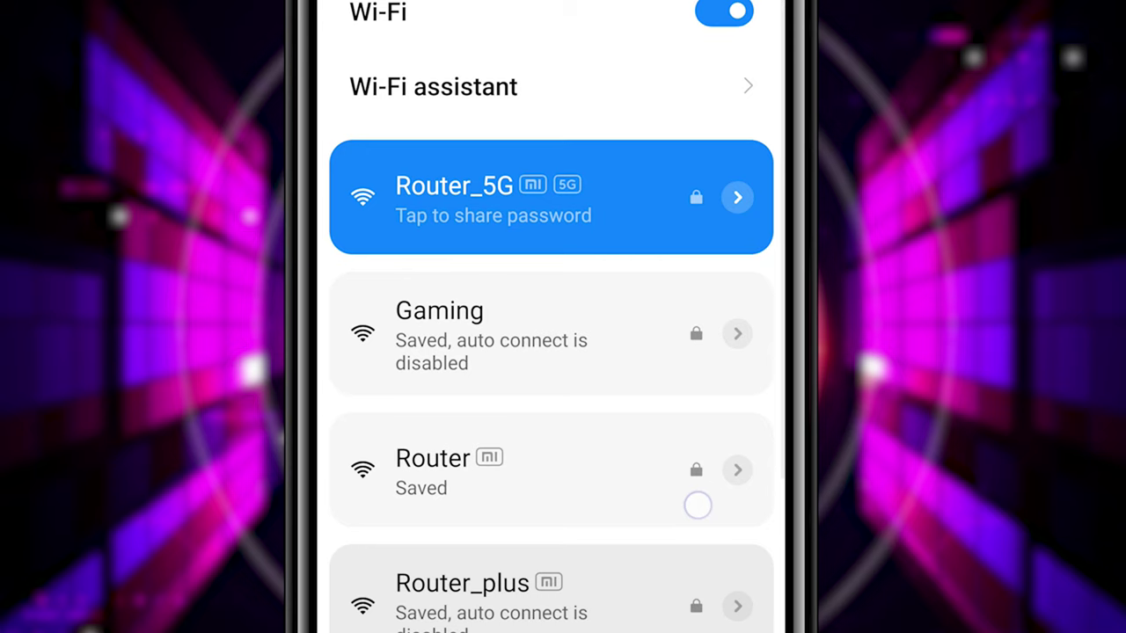
Launch the Ping app and start pinging the router at 192.168.31.1.
drag(698, 502, 687, 578)
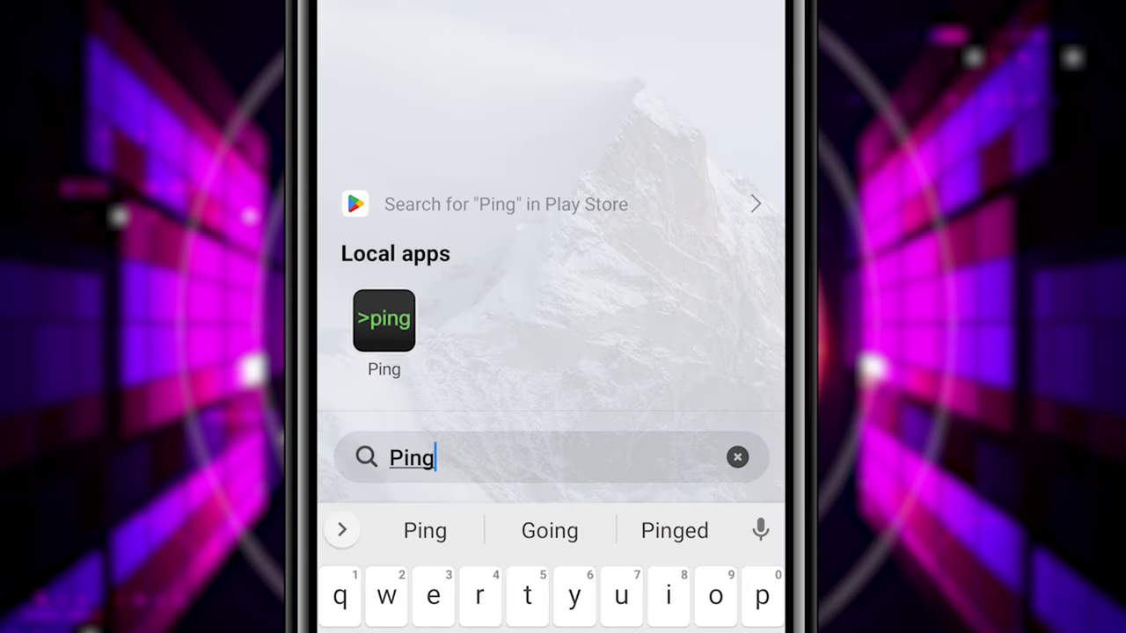
click(384, 360)
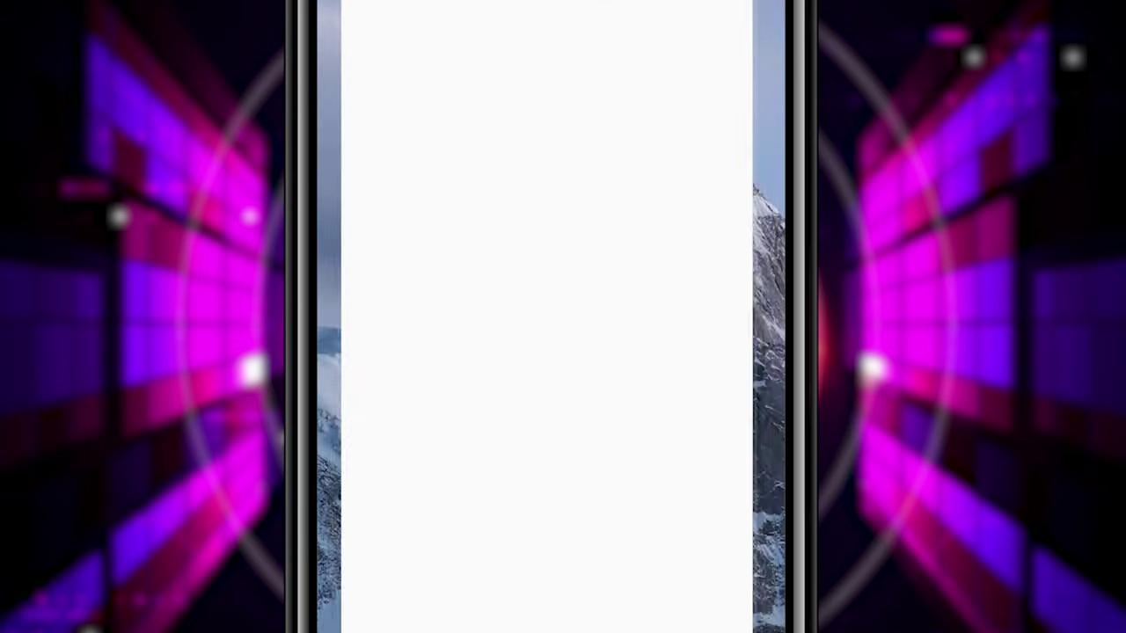
click(551, 93)
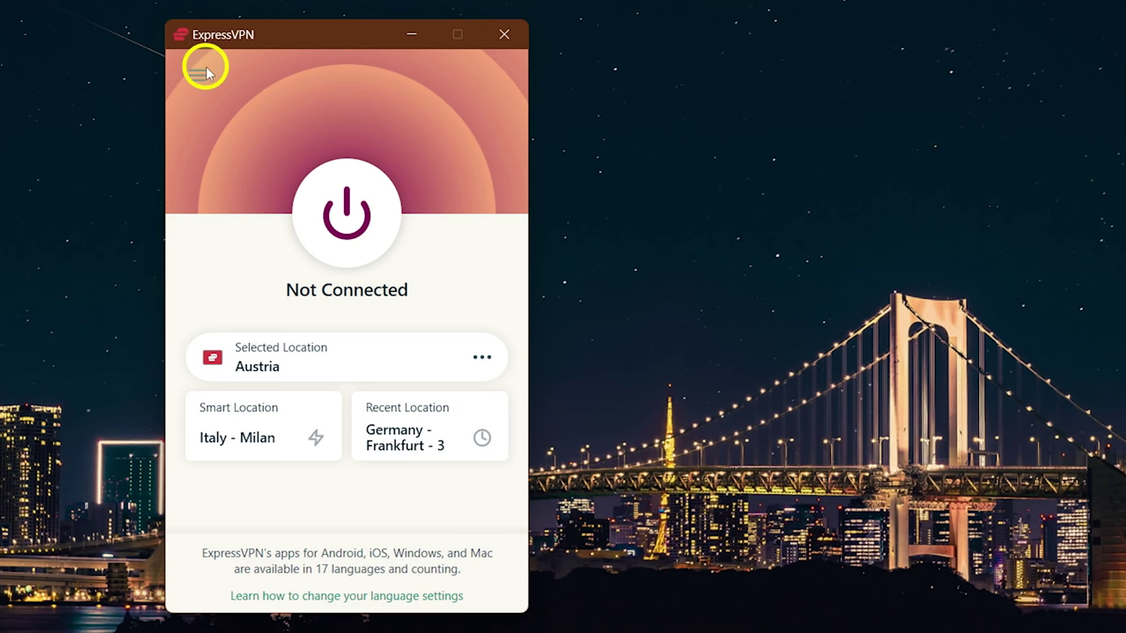
Change ExpressVPN's protocol from Automatic to OpenVPN - UDP, confirming with Change Anyway.
click(197, 72)
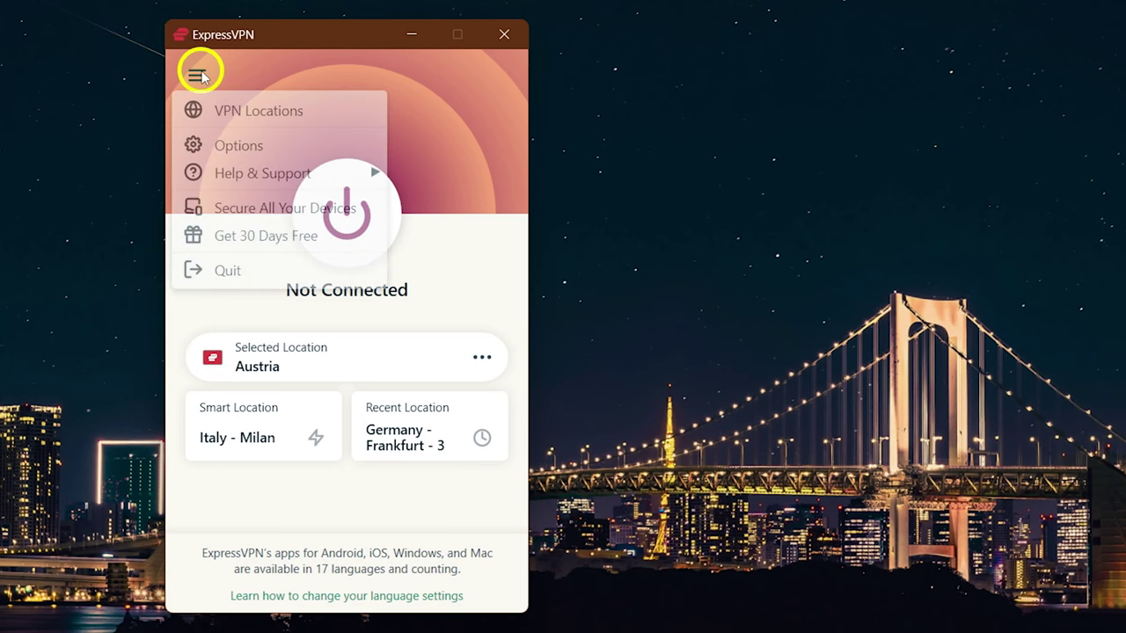
click(253, 154)
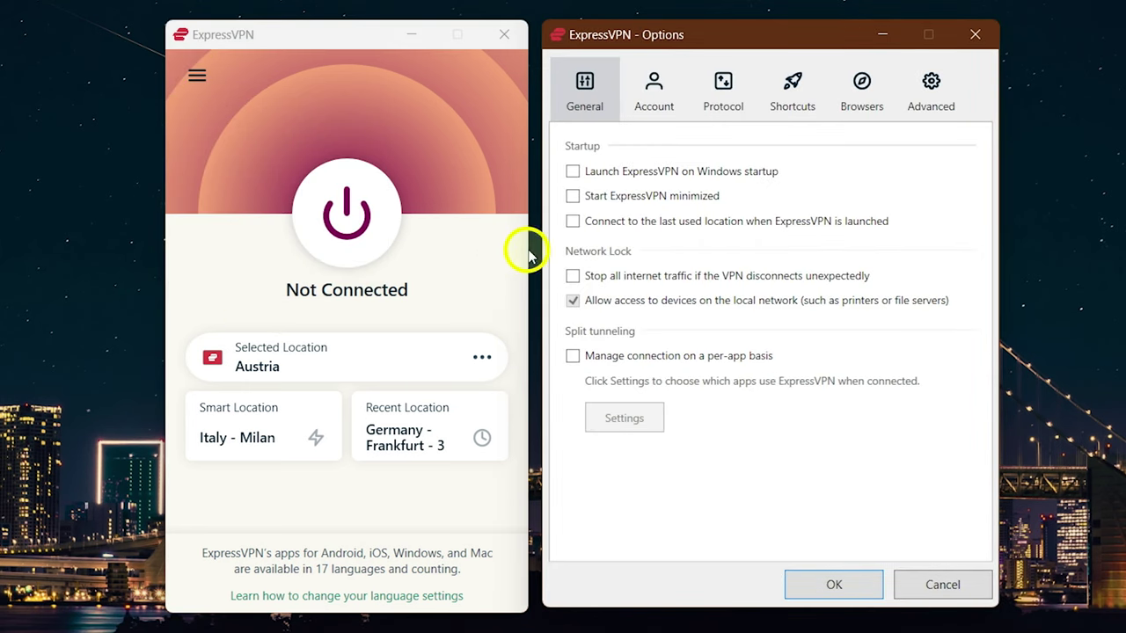
click(723, 92)
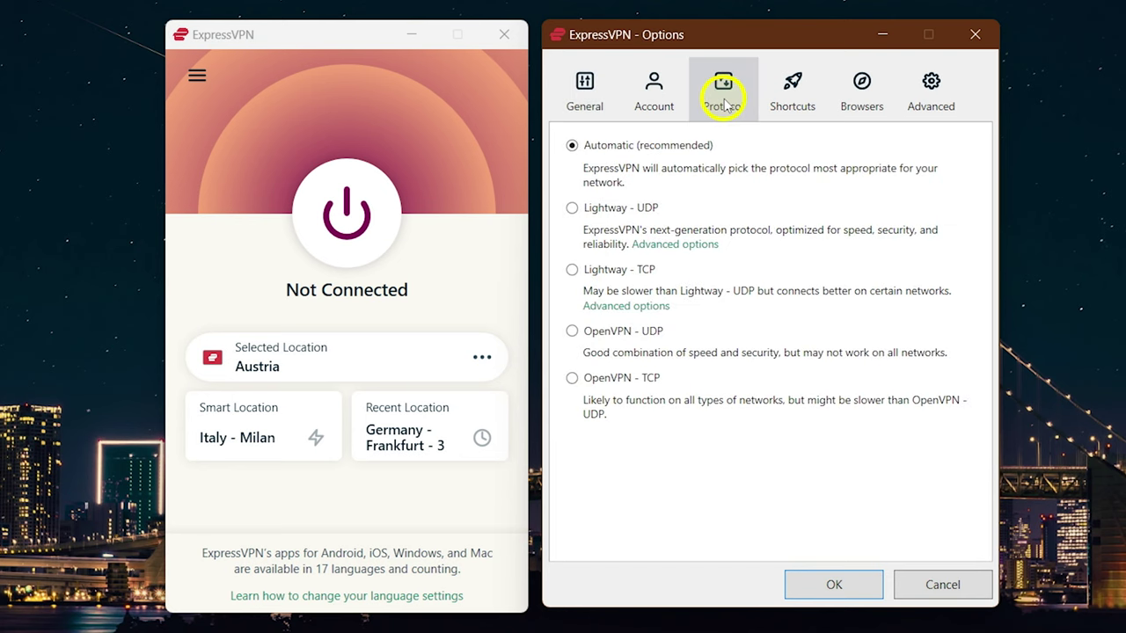
click(607, 339)
click(637, 418)
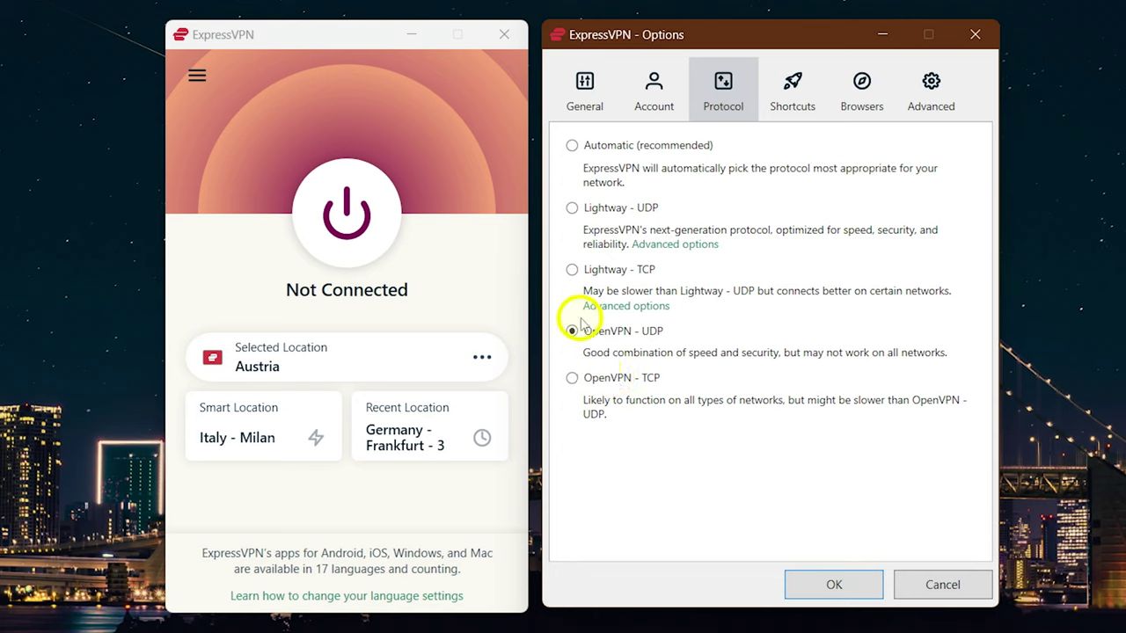
Reselect OpenVPN - UDP, then bring up the VPN connection settings' protocol choices.
click(615, 340)
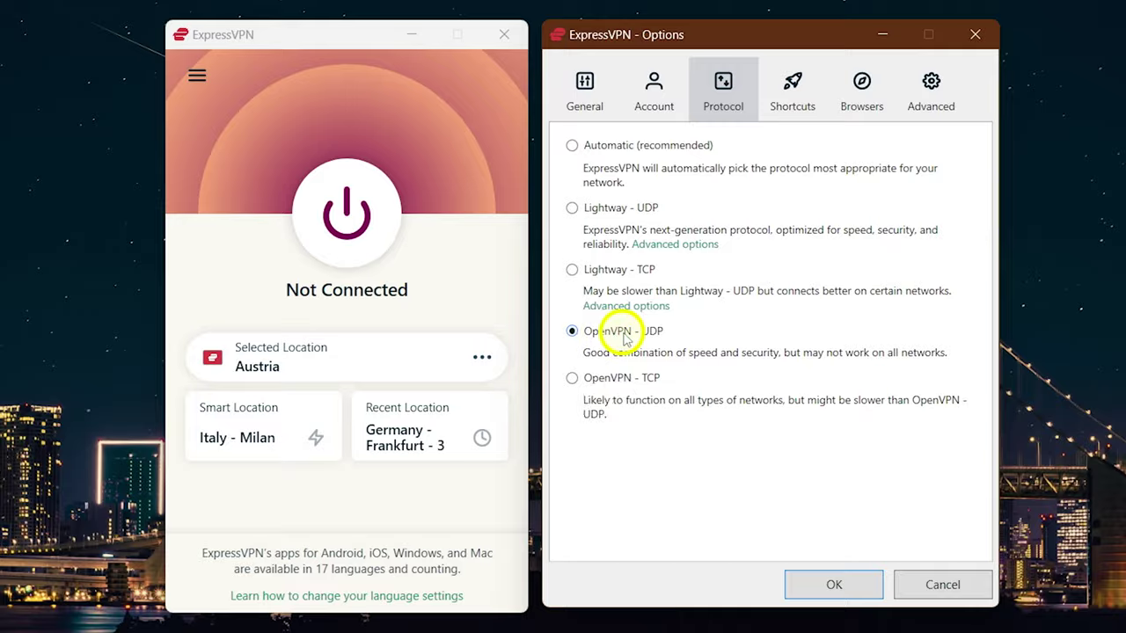
click(519, 181)
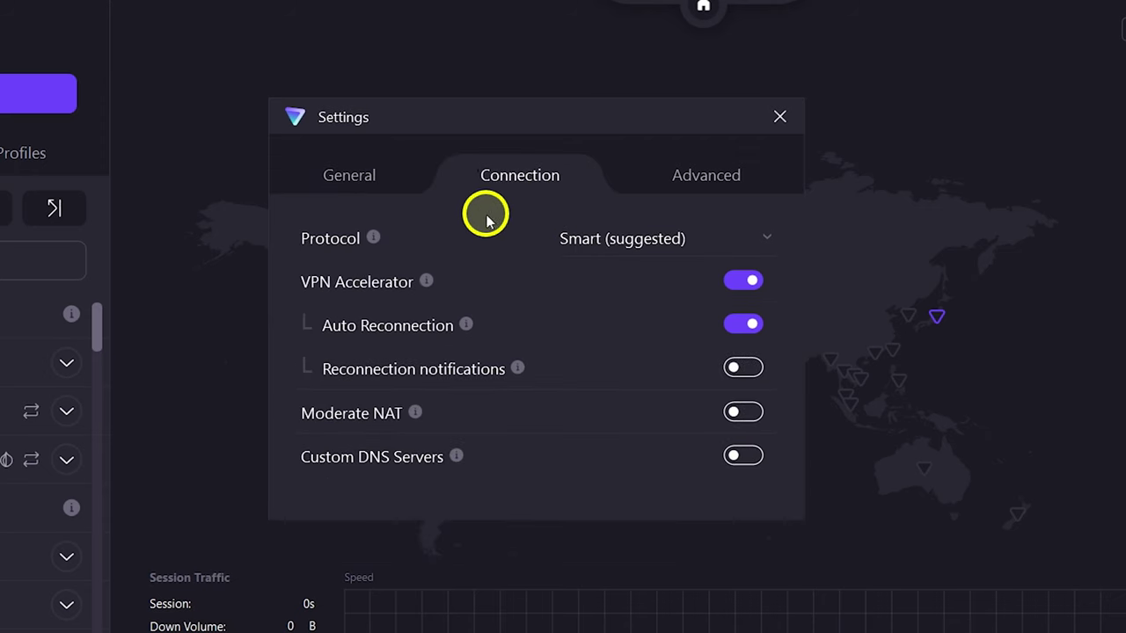
click(605, 237)
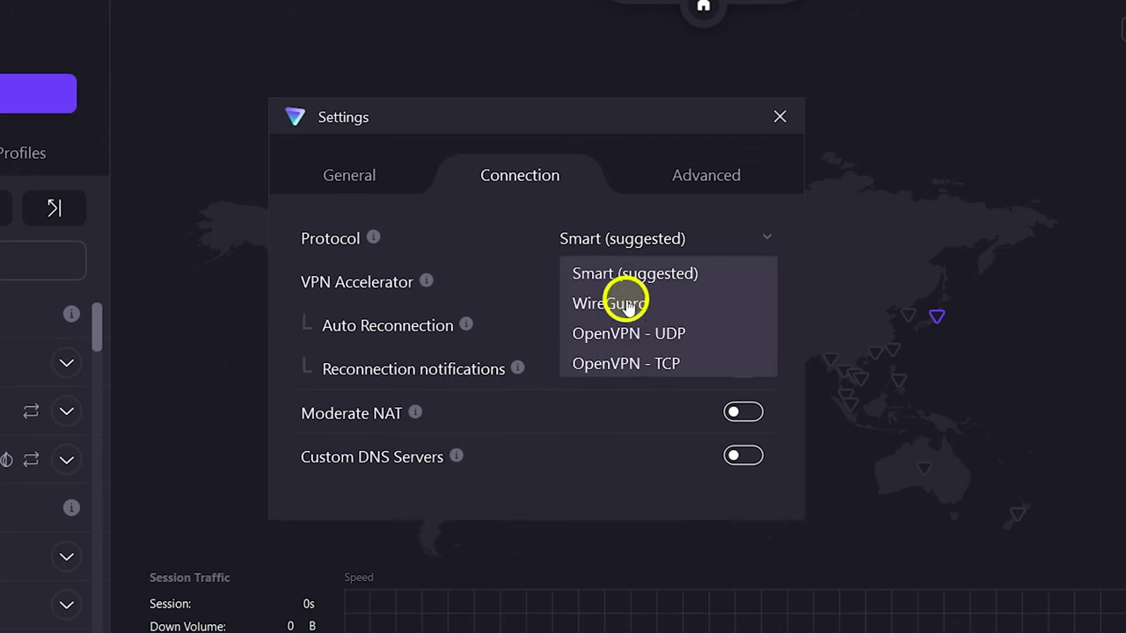
click(648, 343)
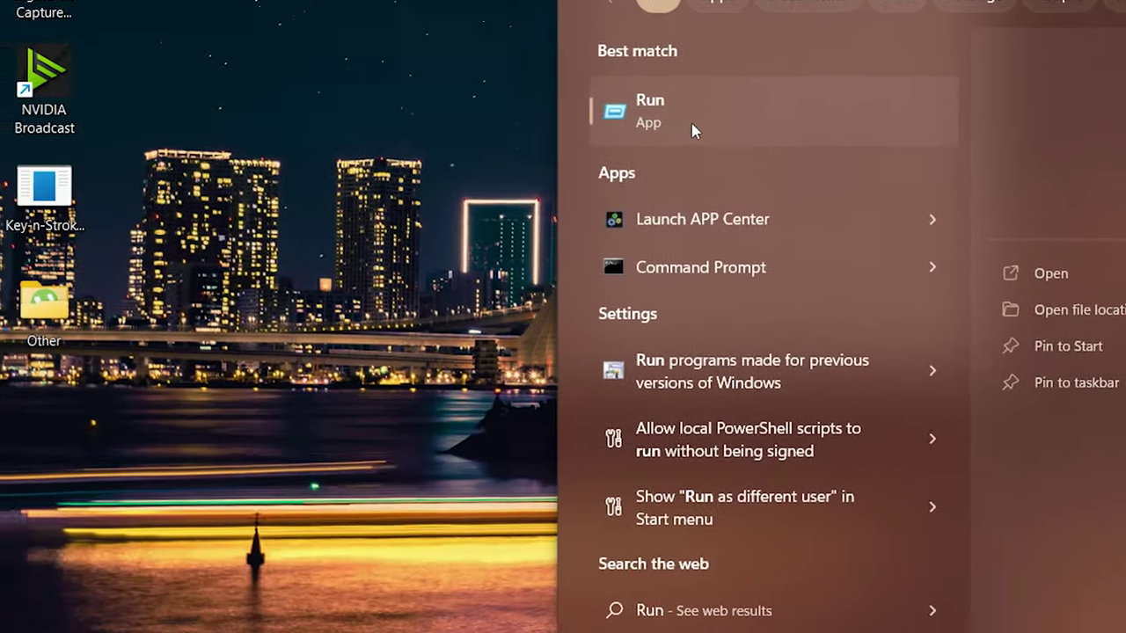
Open Network Connections with ncpa.cpl from Run and show the adapters as Tiles.
click(296, 374)
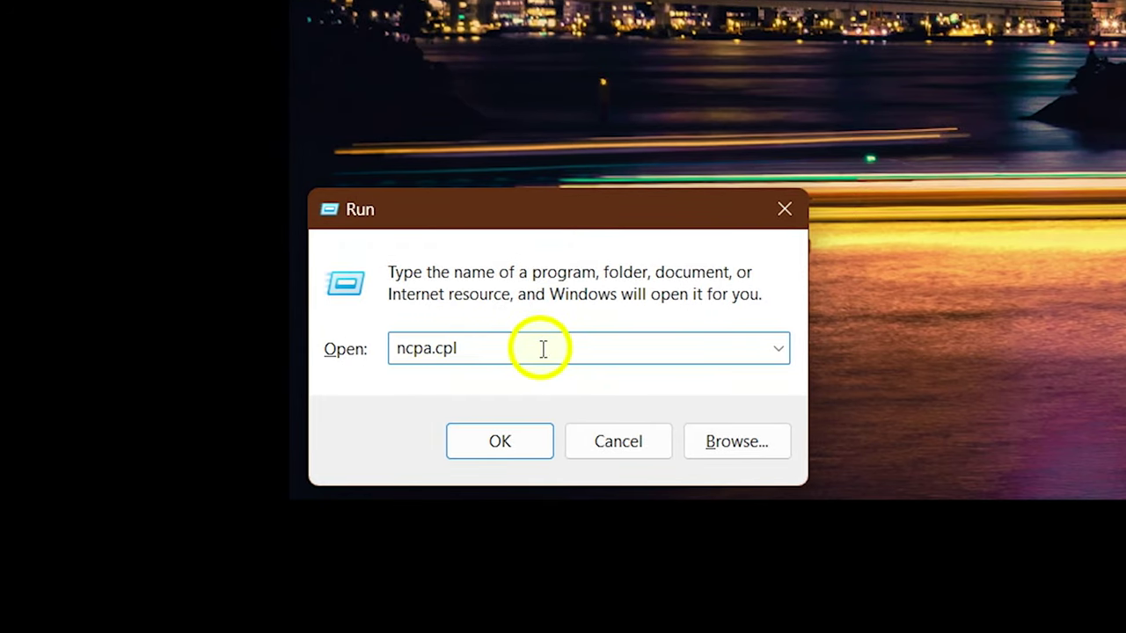
click(526, 442)
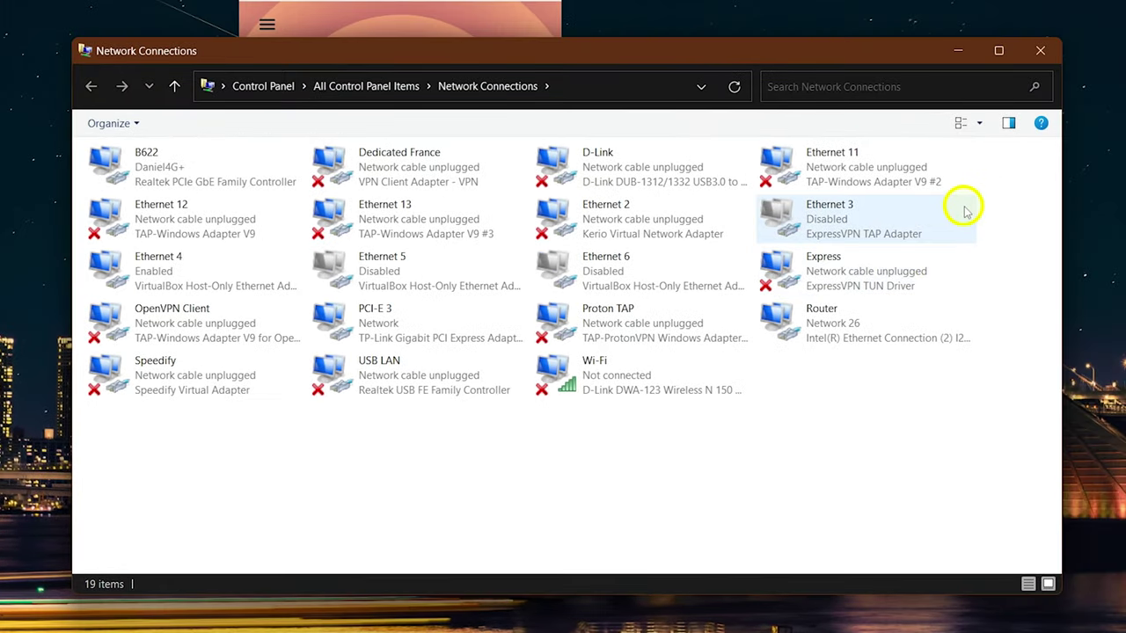
click(965, 125)
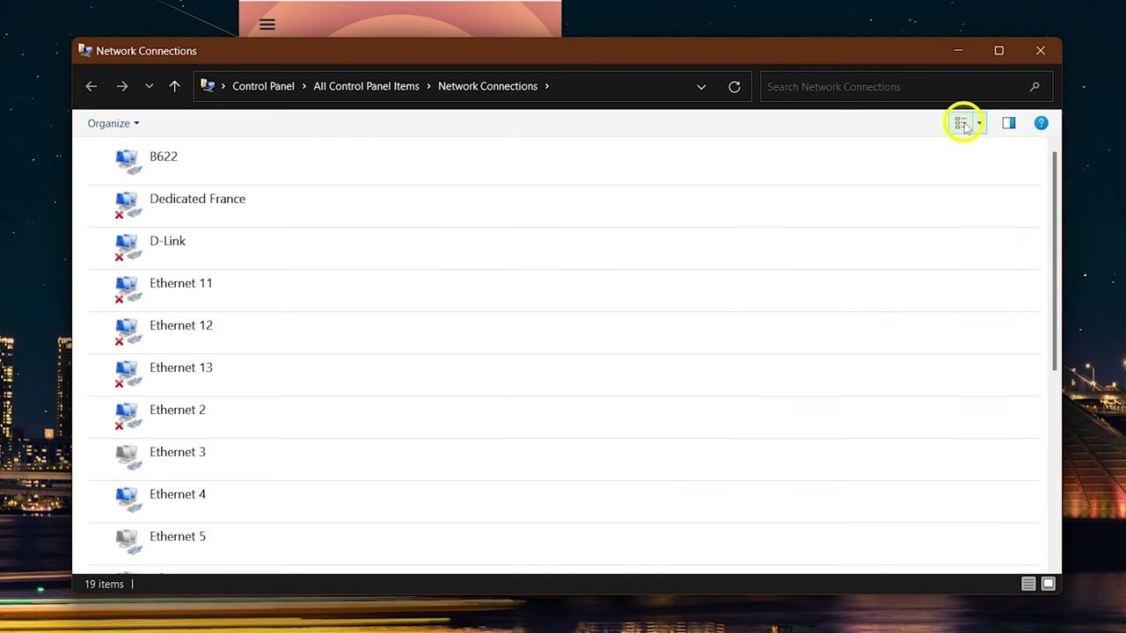
click(965, 125)
click(978, 124)
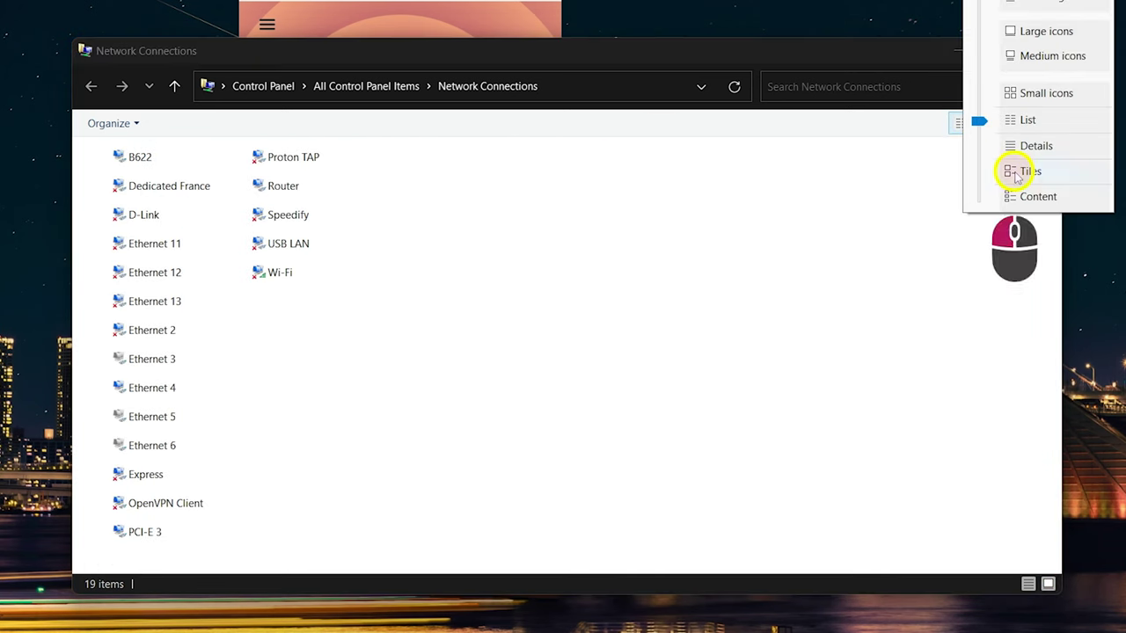
click(1016, 173)
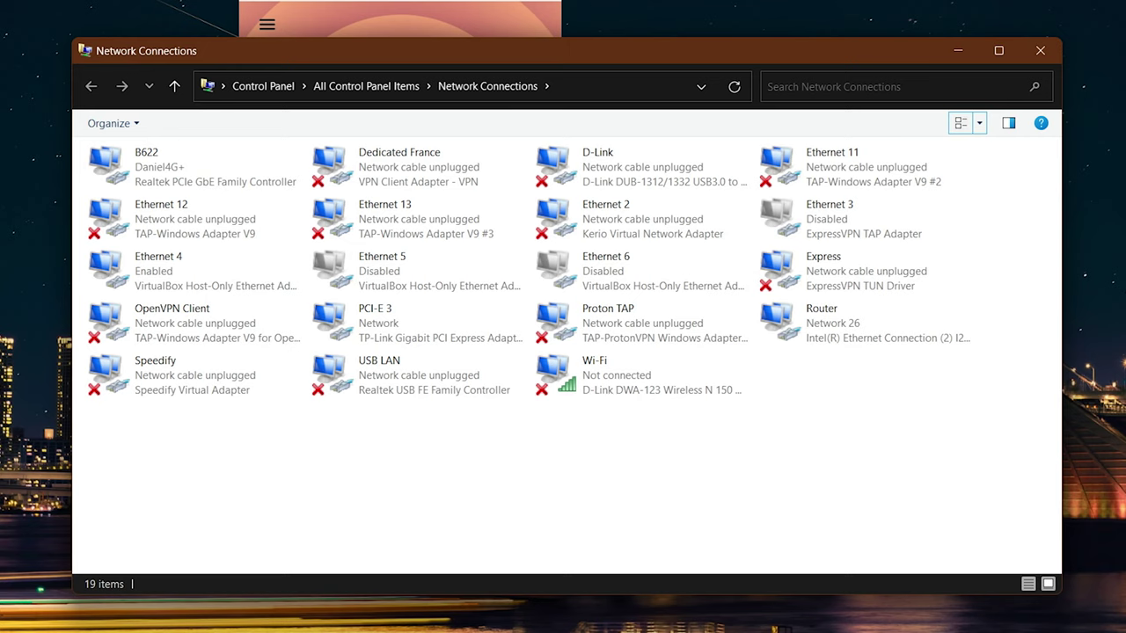
Select and then deselect the B622 adapter among the 19 listed adapters.
click(389, 460)
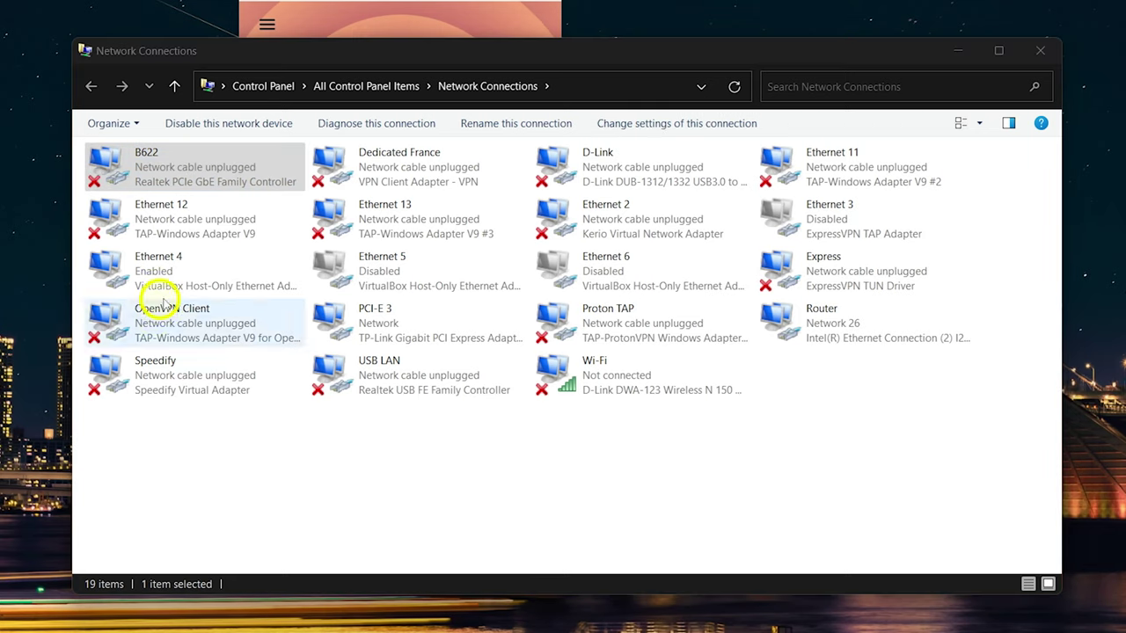
click(179, 174)
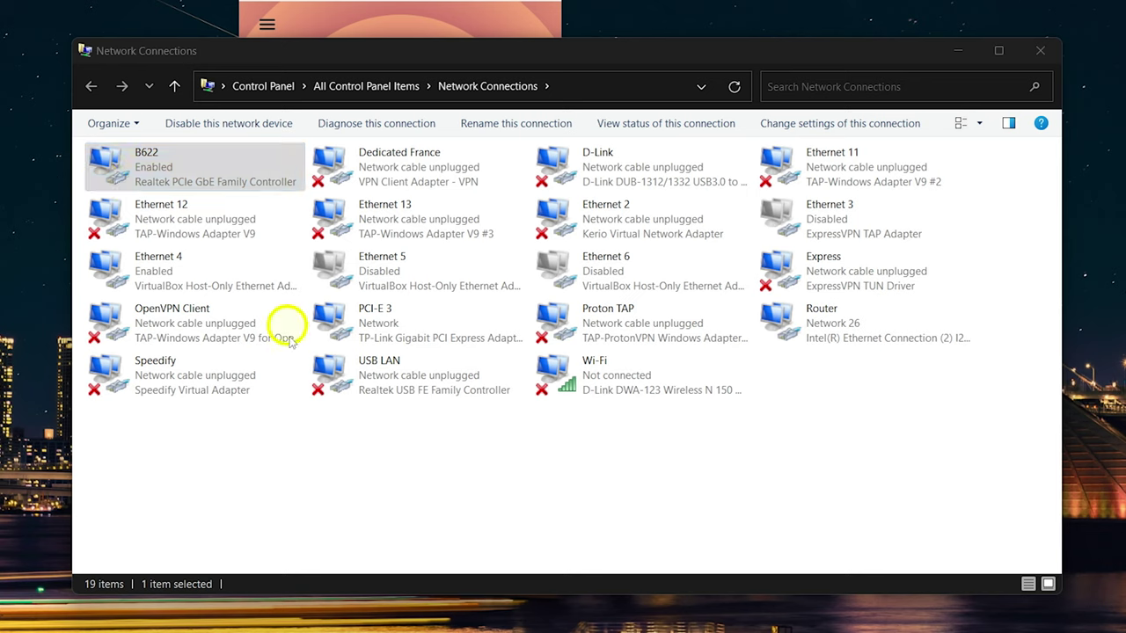
click(224, 463)
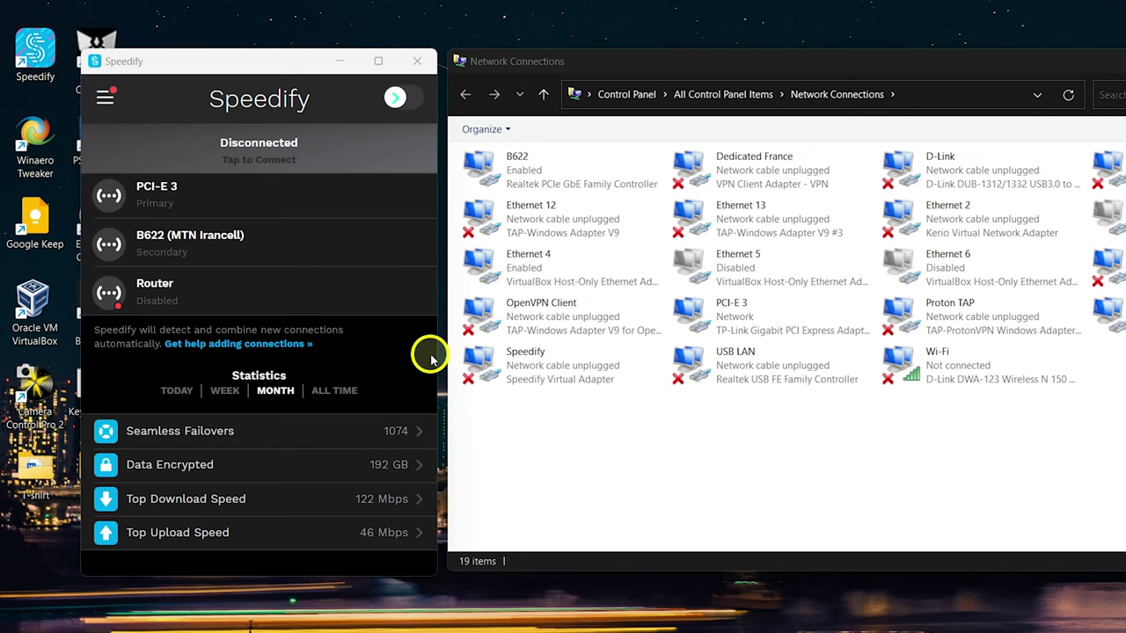
Turn on Speedify to bond PCI-E 3 and B622 via Germany - Frankfurt #28.
click(395, 102)
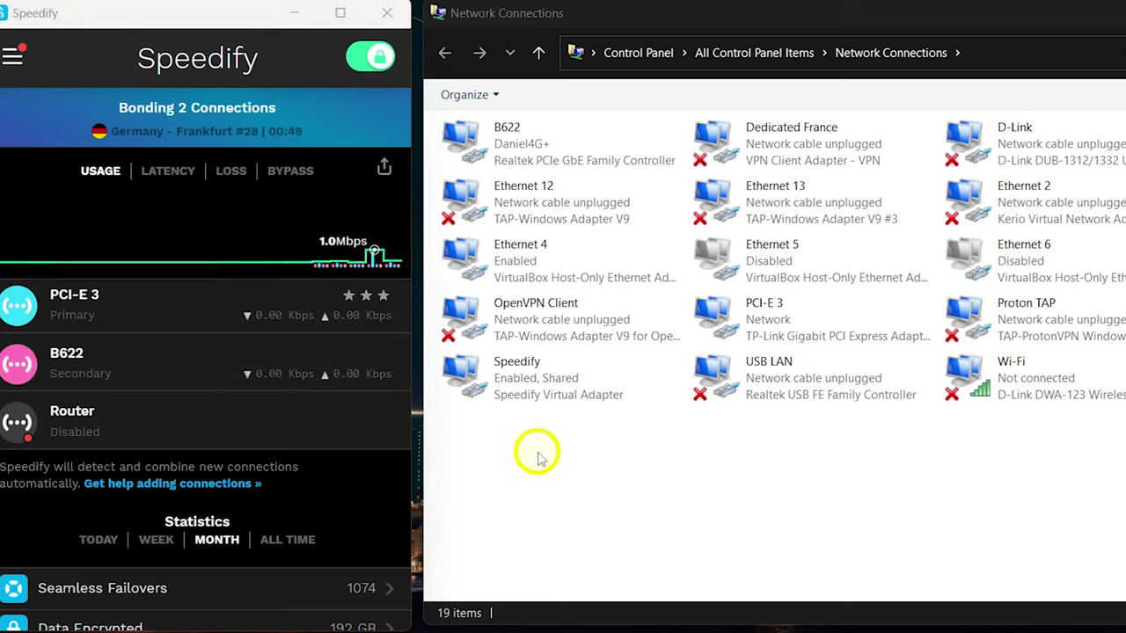
On the Speedify adapter's Sharing tab, allow other users to connect and list home networking connections.
click(521, 390)
right_click(523, 389)
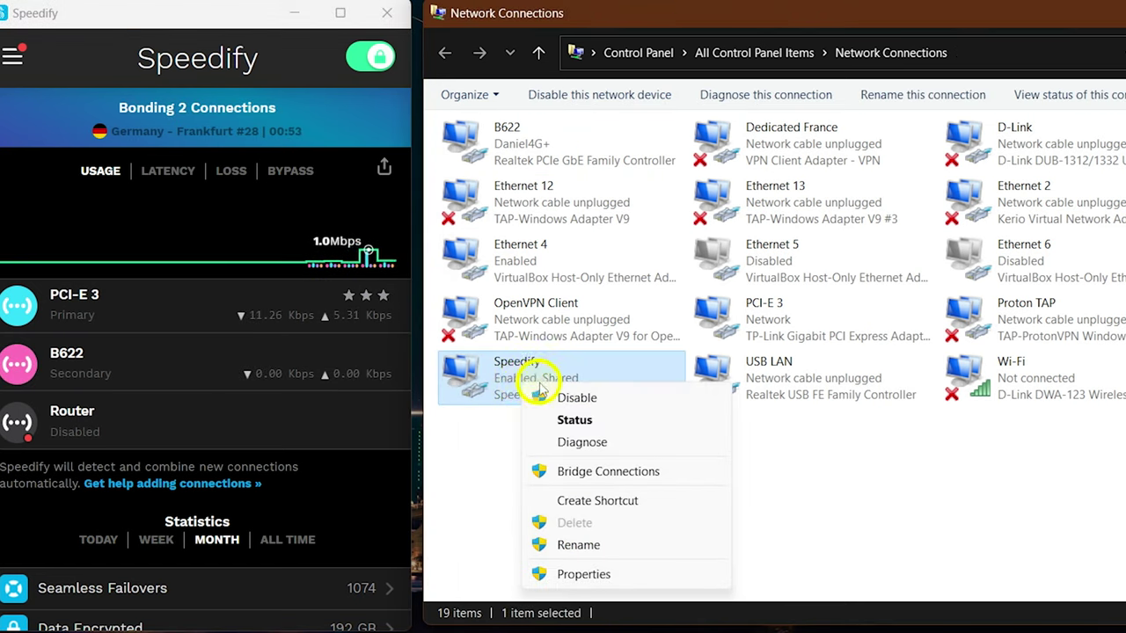
click(584, 576)
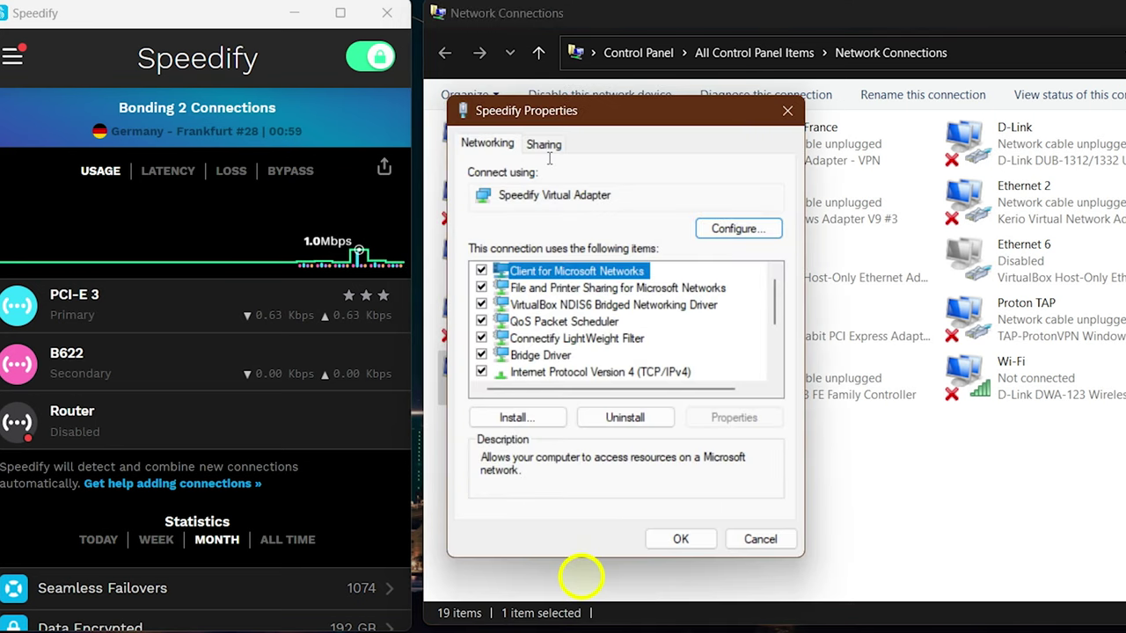
click(543, 143)
click(483, 201)
click(483, 201)
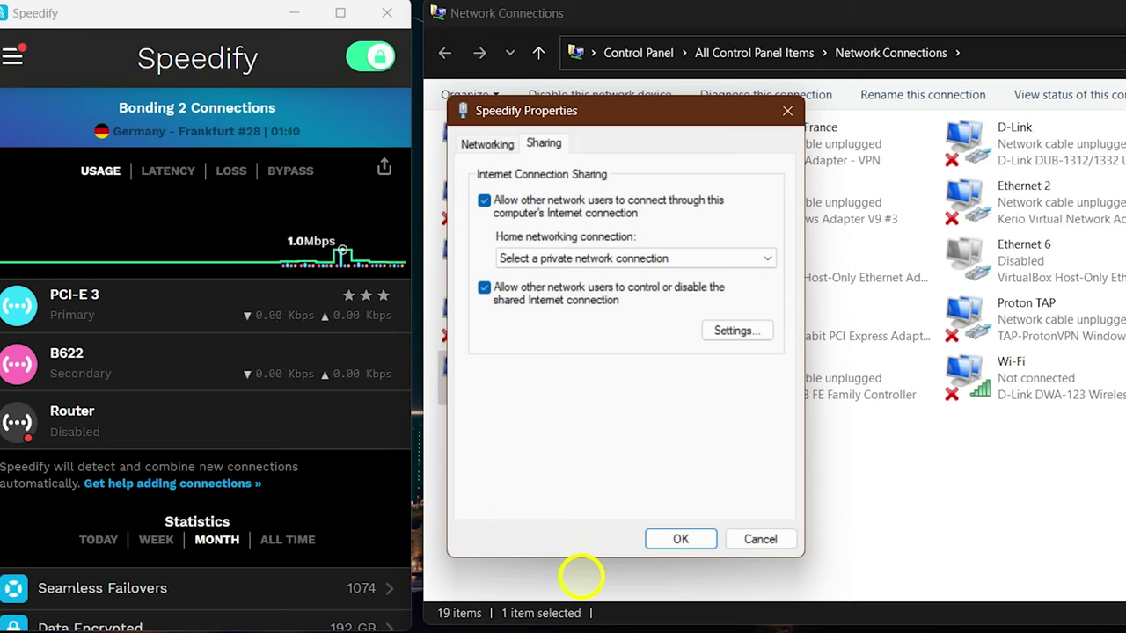
click(581, 576)
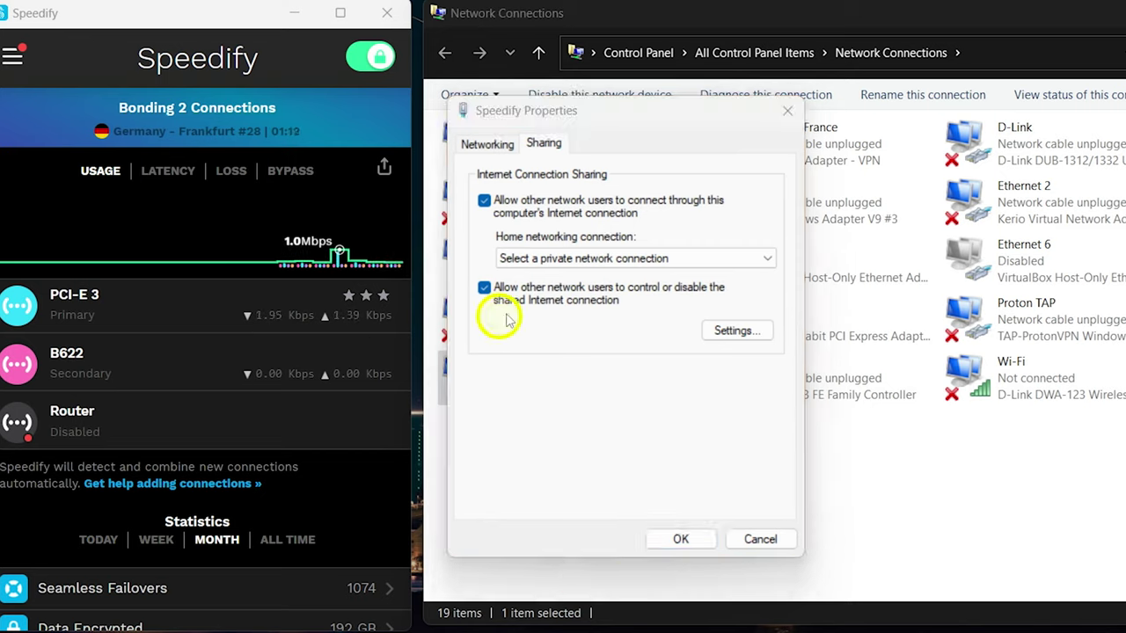
click(578, 258)
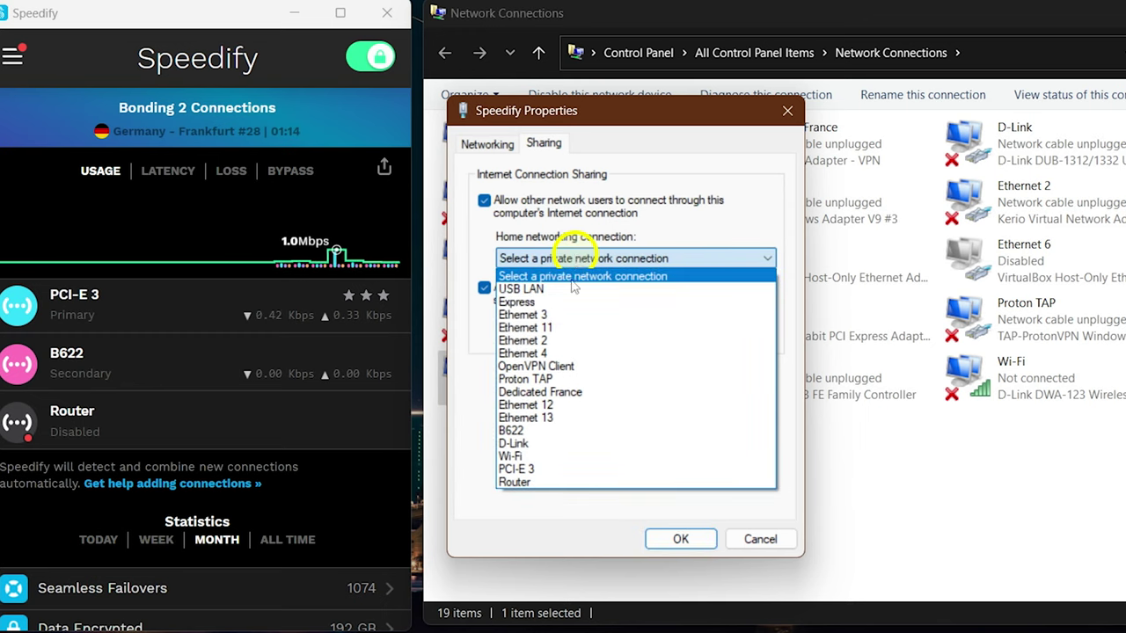